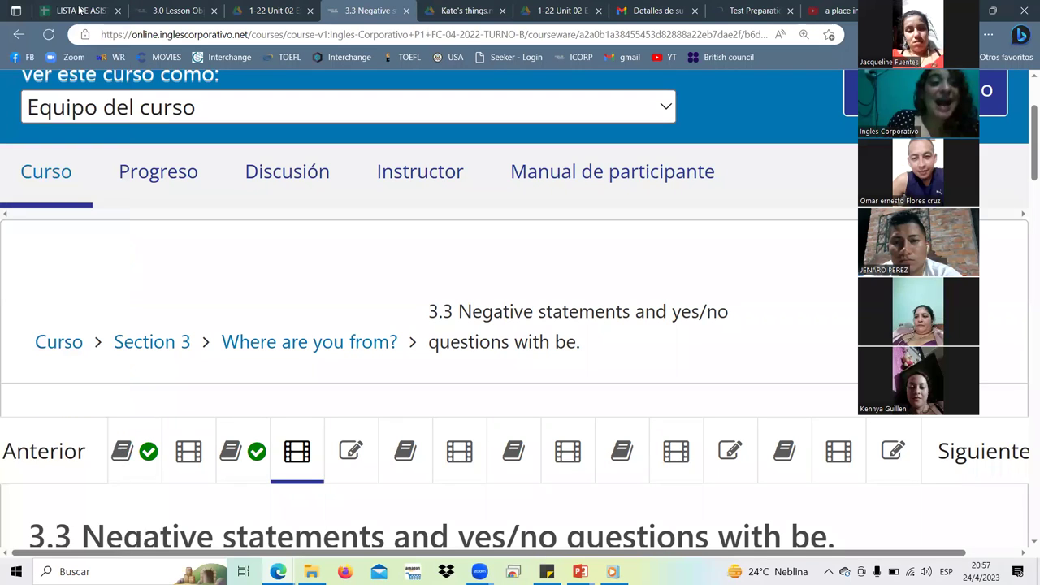
Step: Switch to the LISTA DE ASISTENCIA HANESBRAND spreadsheet and open the P1-11-SOCKS-TURNO-B-04-23 sheet
{"action": "left_click", "coordinate": [79, 9]}
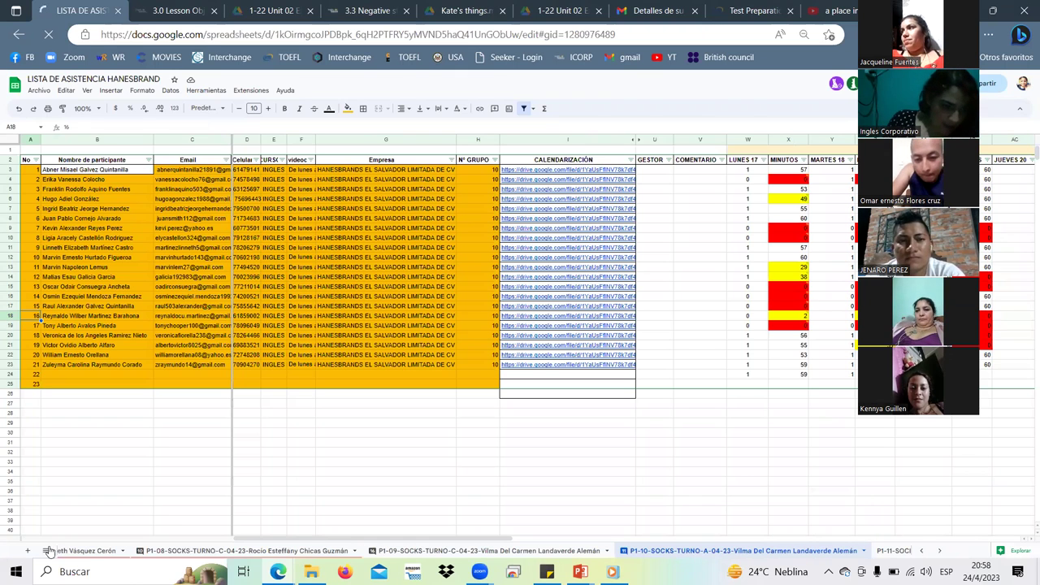
{"action": "left_click", "coordinate": [45, 551]}
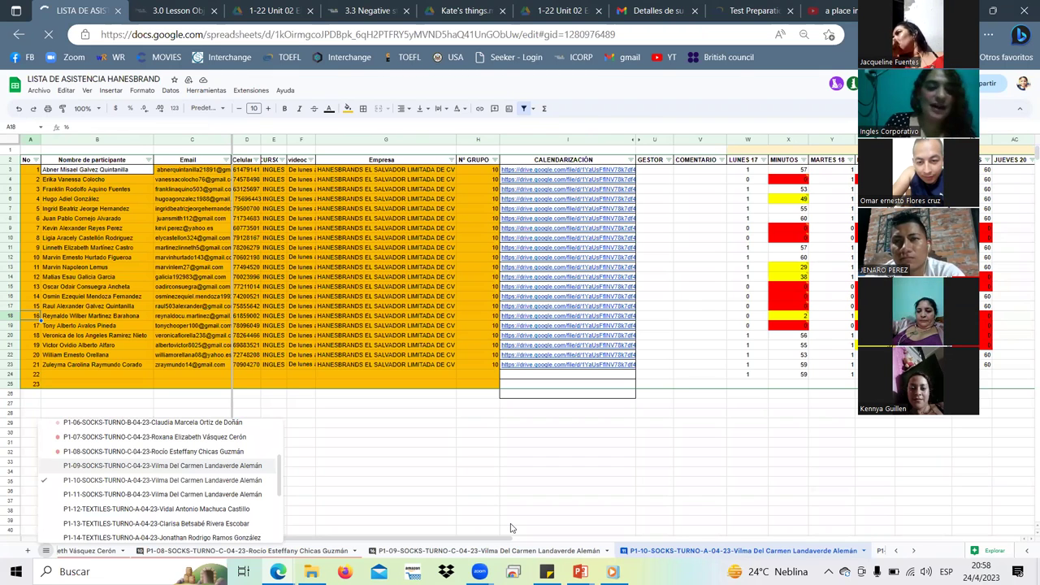
{"action": "left_click", "coordinate": [46, 552]}
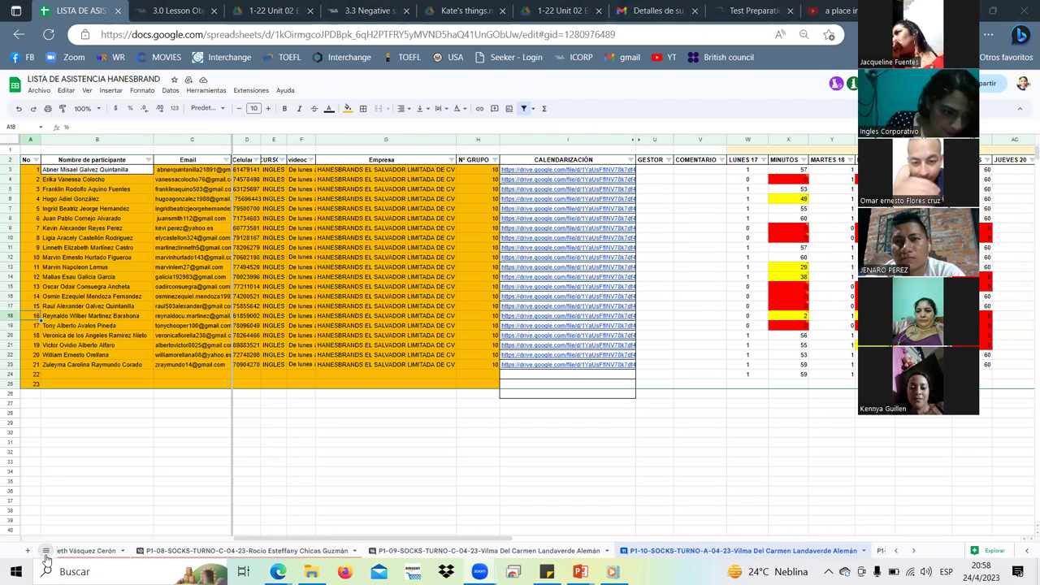
{"action": "left_click", "coordinate": [47, 551]}
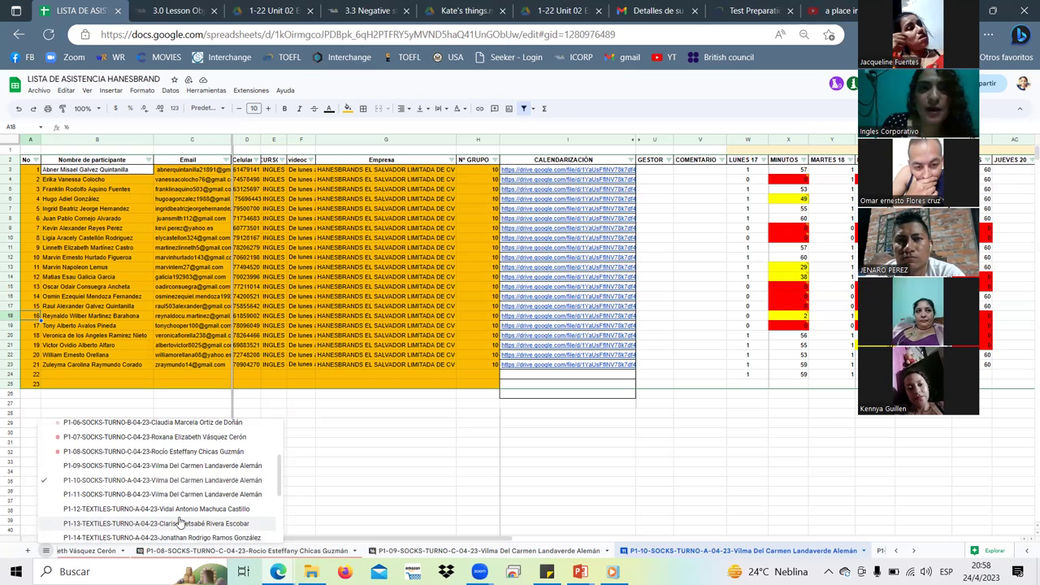
{"action": "left_click", "coordinate": [139, 495]}
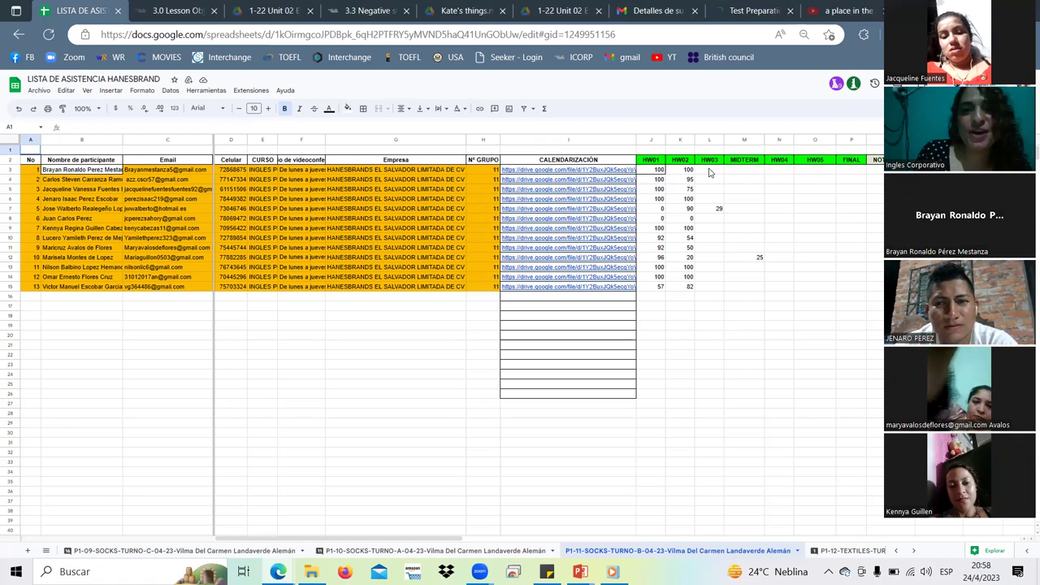
{"action": "left_click", "coordinate": [496, 336]}
{"action": "key", "text": "Left"}
{"action": "key", "text": "Down"}
{"action": "key", "text": "Down"}
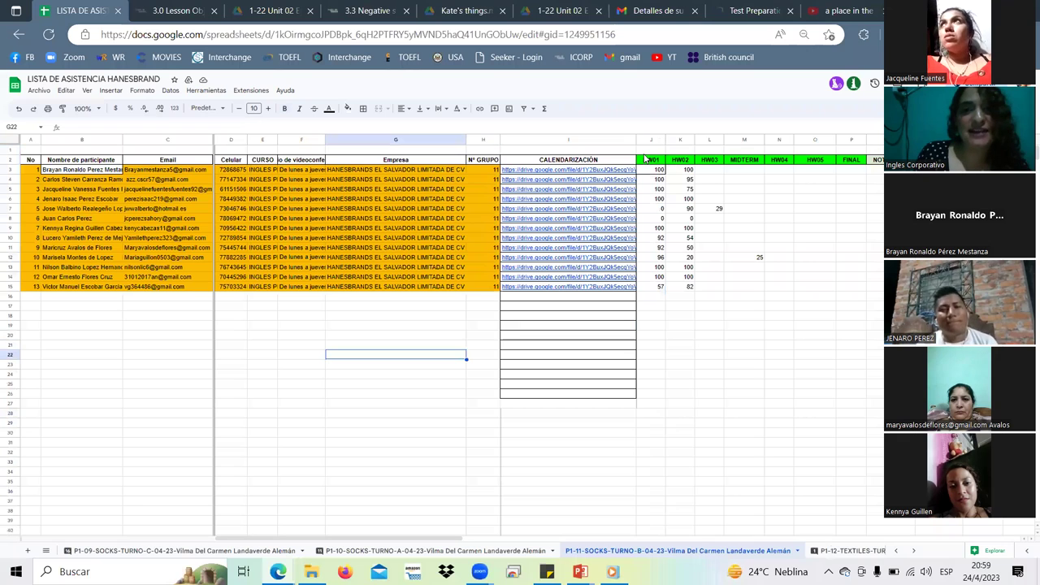
{"action": "left_click_drag", "start_coordinate": [650, 159], "coordinate": [943, 169]}
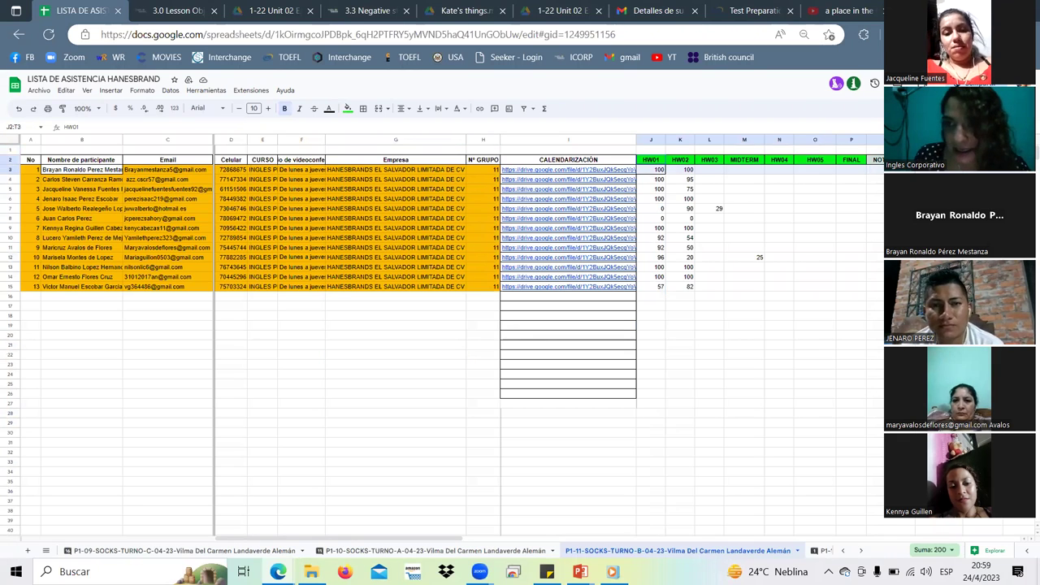
{"action": "left_click_drag", "start_coordinate": [1015, 169], "coordinate": [878, 144]}
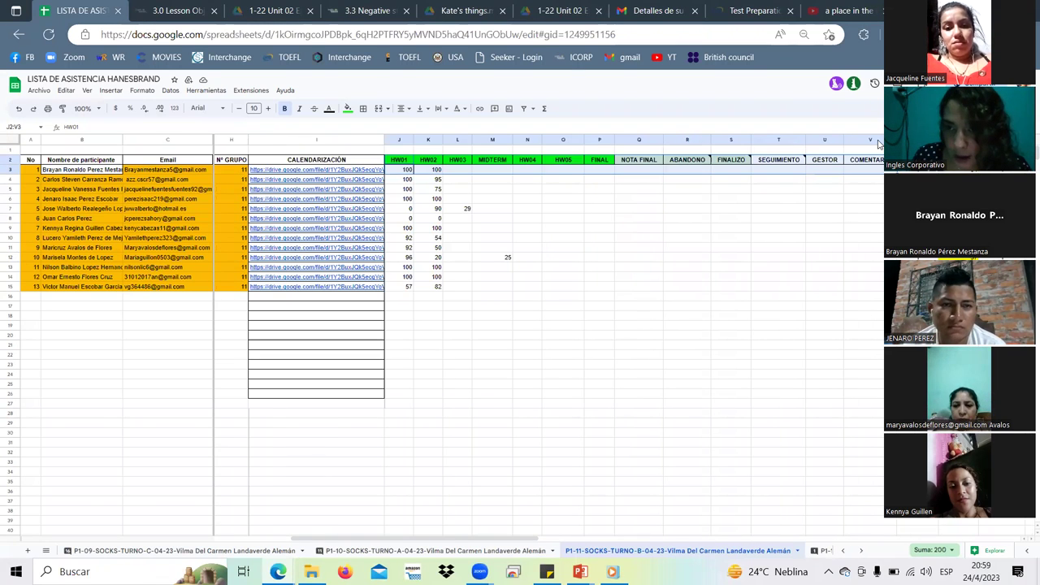
{"action": "right_click", "coordinate": [877, 142]}
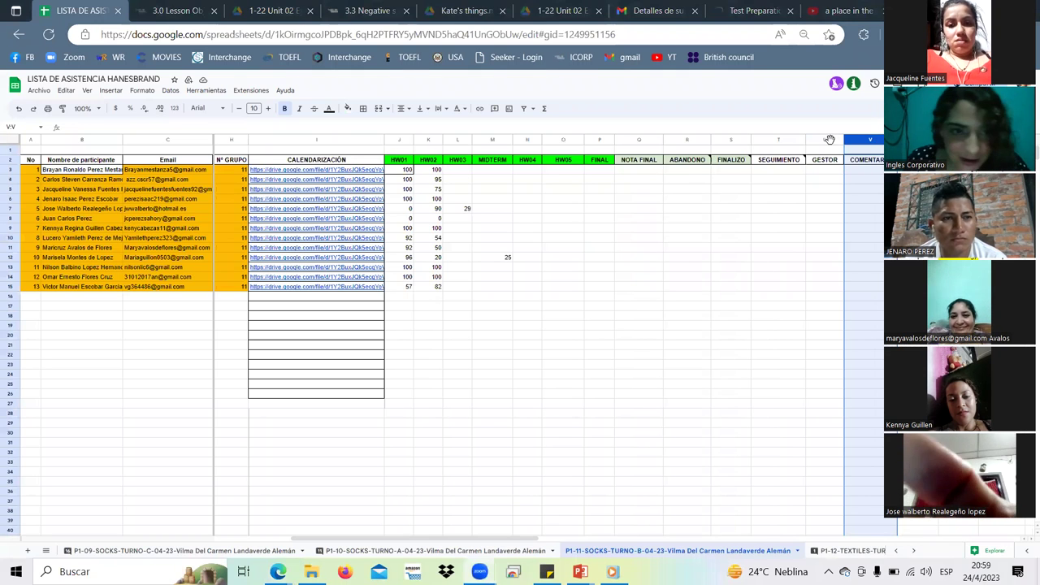
Step: Hide columns J through V, from HW01 to the comments column, in the attendance sheet
{"action": "mouse_move", "coordinate": [394, 144]}
{"action": "left_mouse_down"}
{"action": "mouse_move", "coordinate": [509, 161]}
{"action": "mouse_move", "coordinate": [778, 161]}
{"action": "mouse_move", "coordinate": [918, 147]}
{"action": "left_mouse_up"}
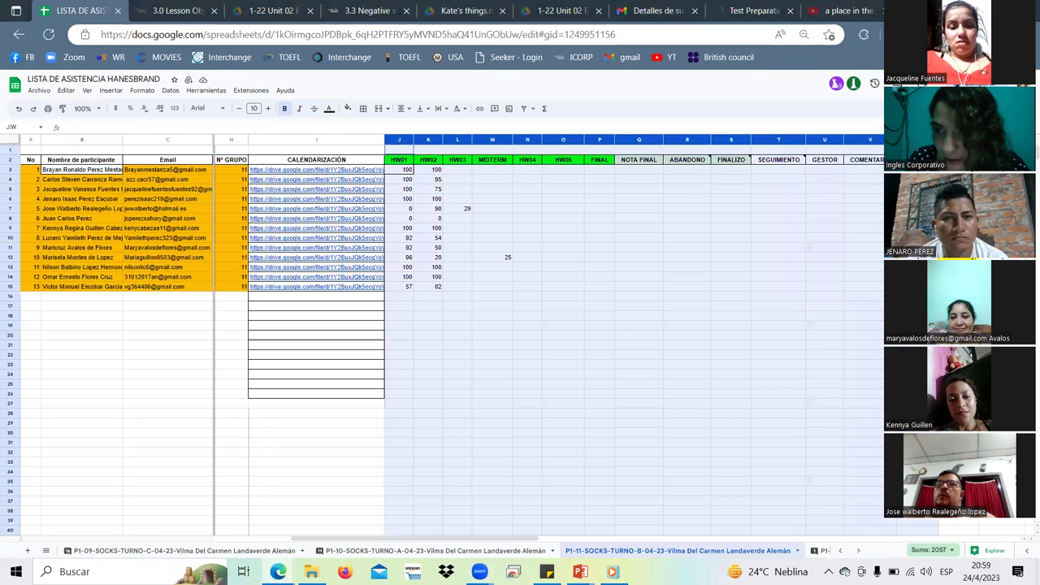
{"action": "right_click", "coordinate": [888, 145]}
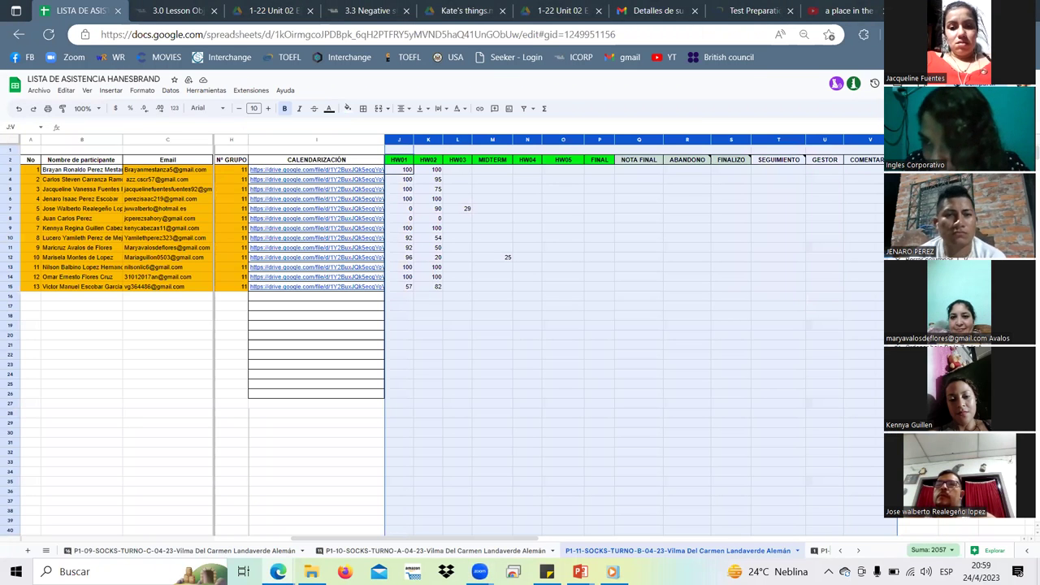
{"action": "left_click", "coordinate": [927, 289]}
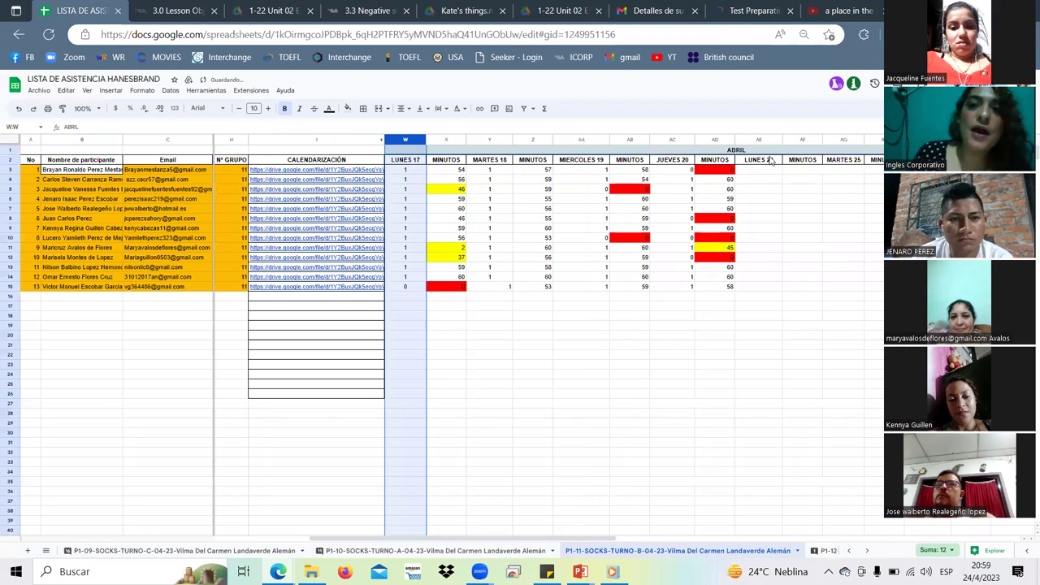
Step: Enter 1 as the LUNES 24 attendance for participants 1 to 4, in cells AE3 to AE6
{"action": "left_click", "coordinate": [767, 173]}
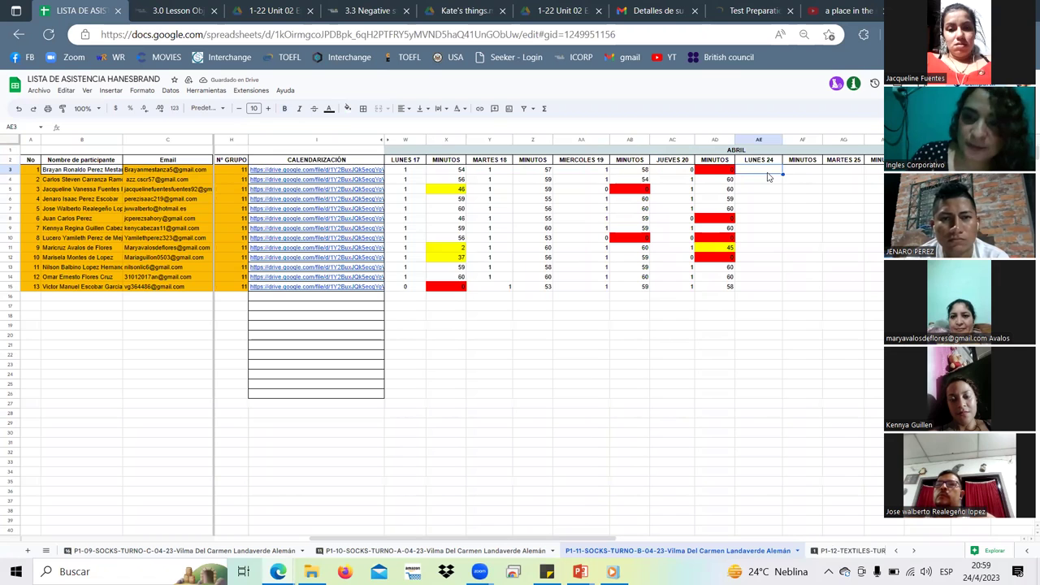
{"action": "type", "text": "1"}
{"action": "key", "text": "Return"}
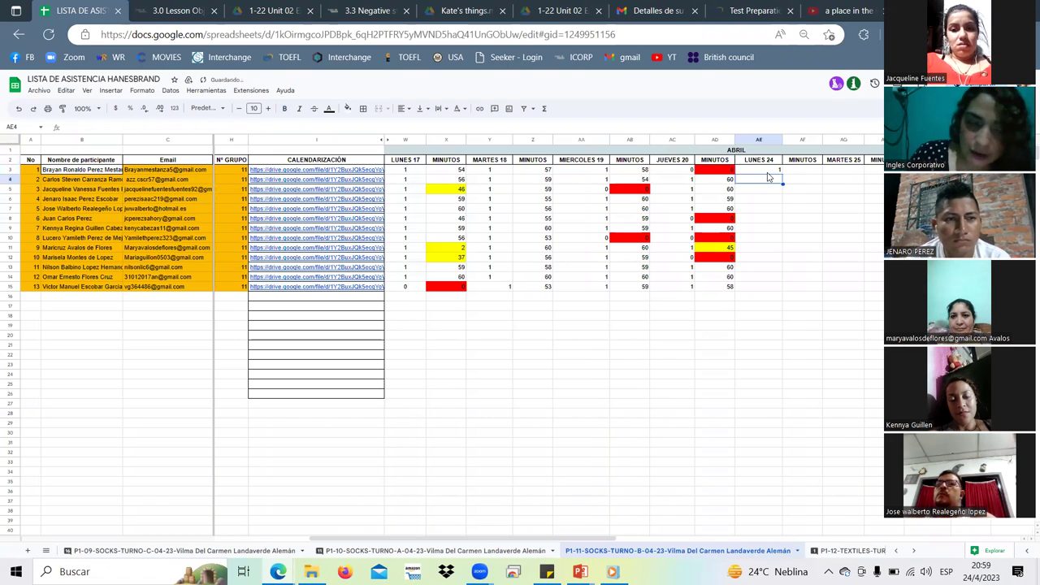
{"action": "type", "text": "1"}
{"action": "key", "text": "Return"}
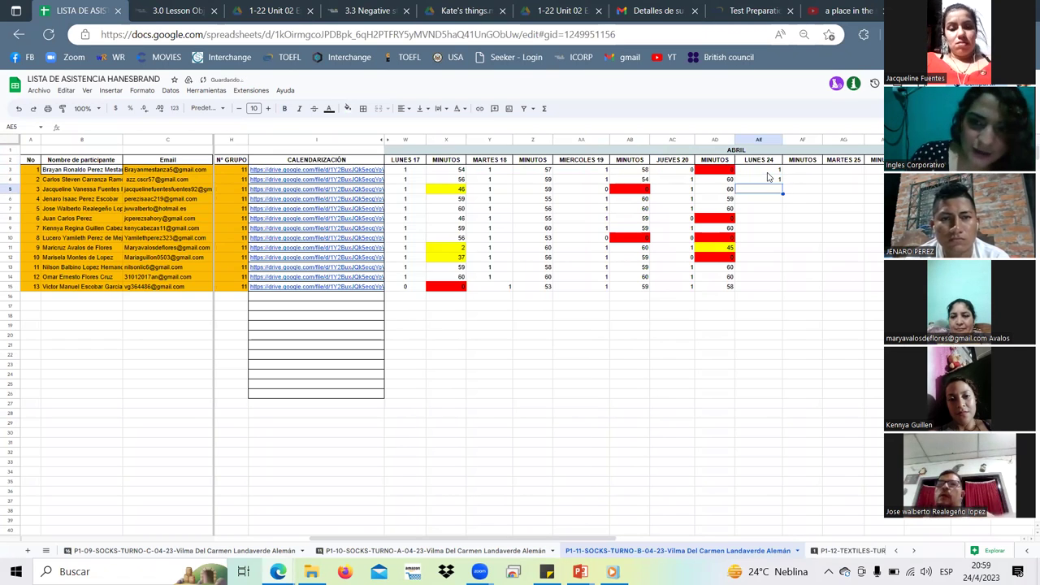
{"action": "type", "text": "1"}
{"action": "key", "text": "Return"}
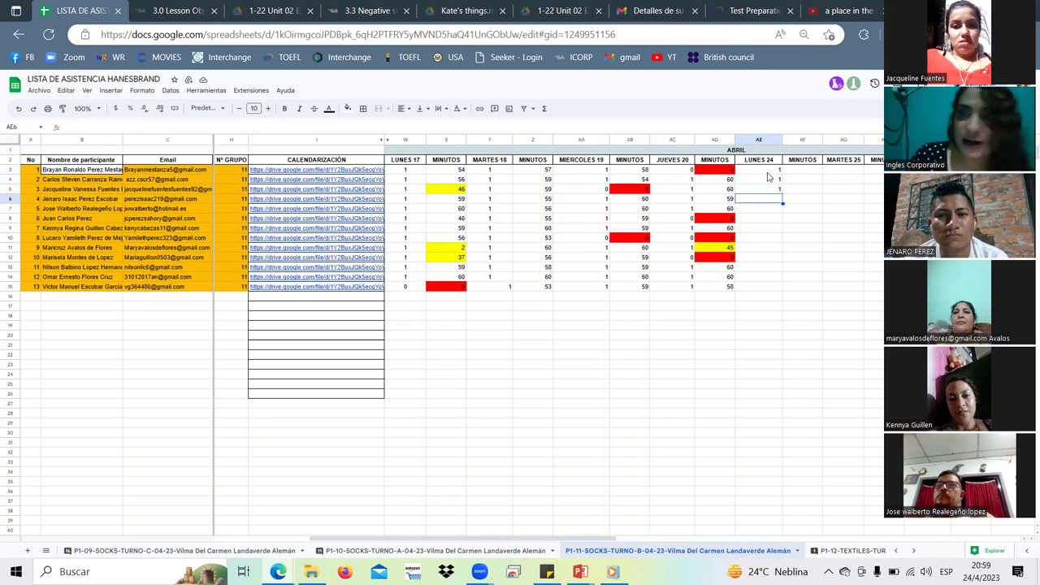
{"action": "type", "text": "1"}
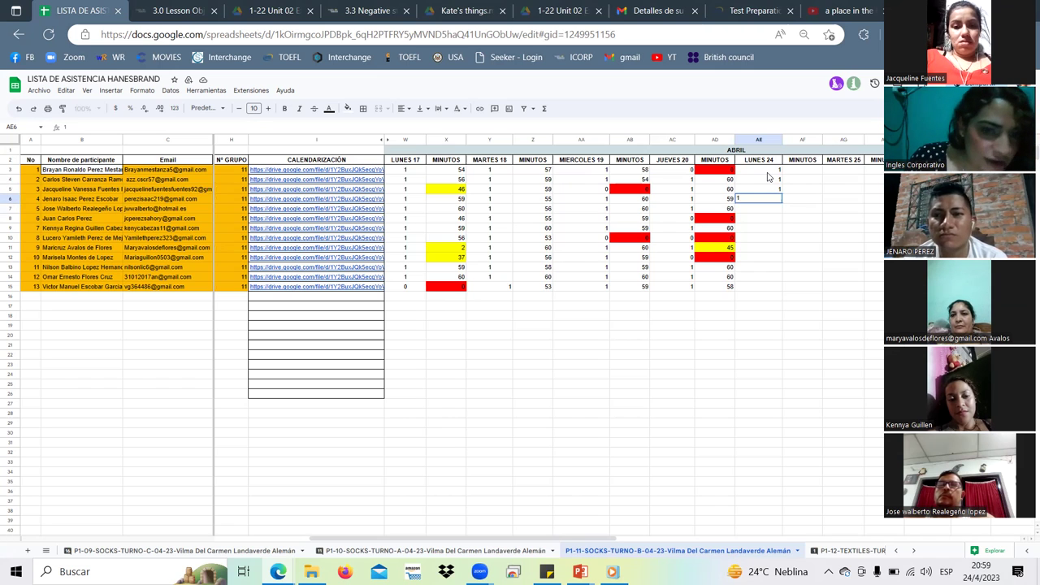
{"action": "key", "text": "Tab"}
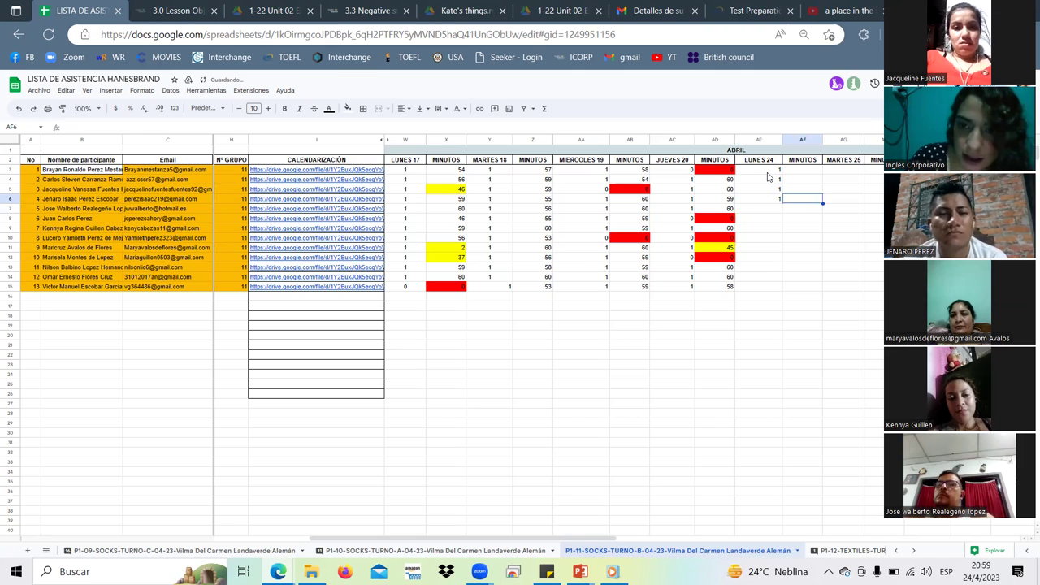
Step: Enter 1 as the LUNES 24 attendance for participants 5 to 8, in cells AE7 to AE10
{"action": "key", "text": "Left"}
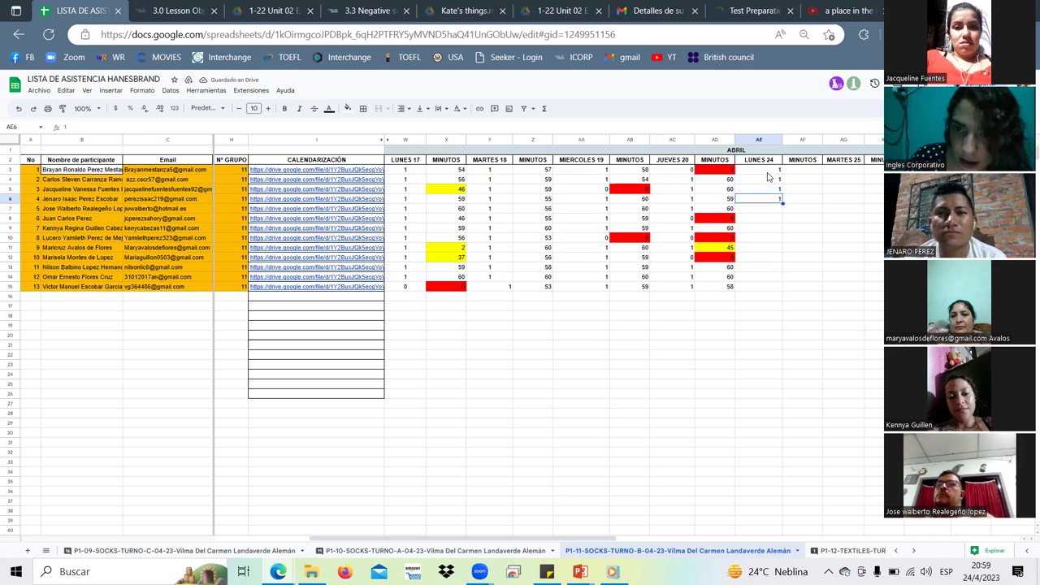
{"action": "key", "text": "Down"}
{"action": "key", "text": "Return"}
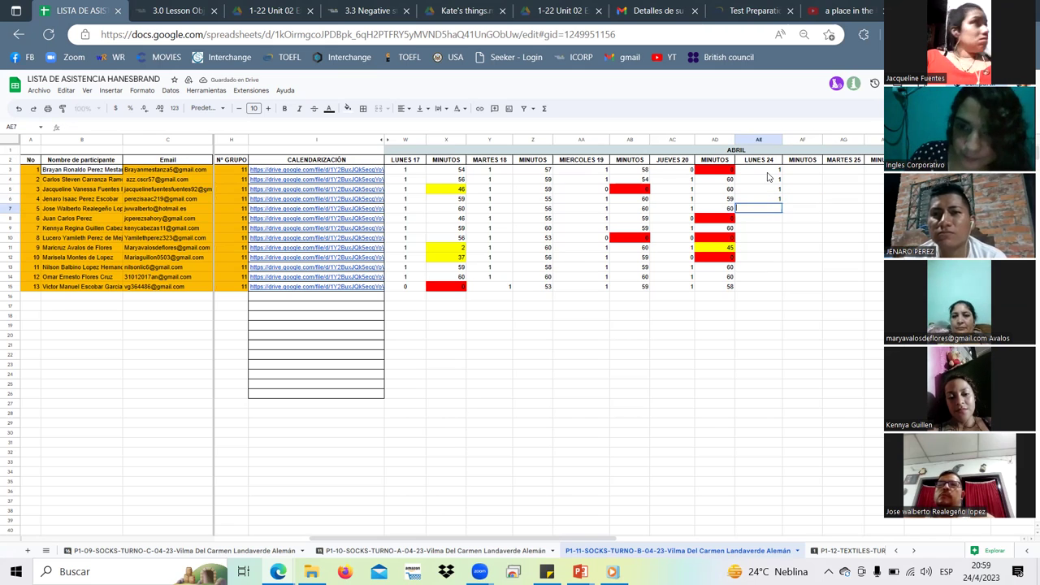
{"action": "type", "text": "1"}
{"action": "key", "text": "Return"}
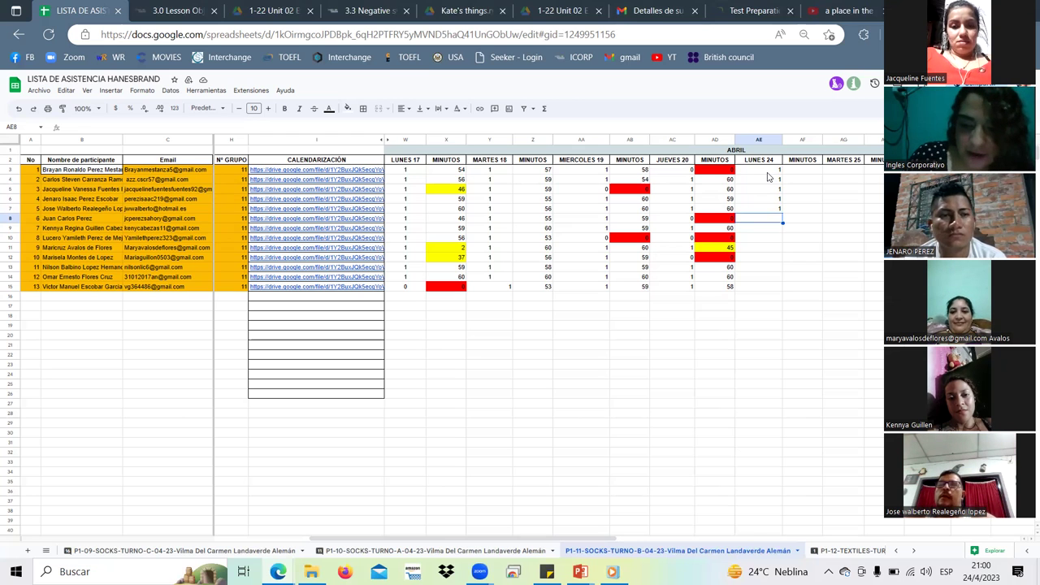
{"action": "type", "text": "1"}
{"action": "key", "text": "ctrl+Return"}
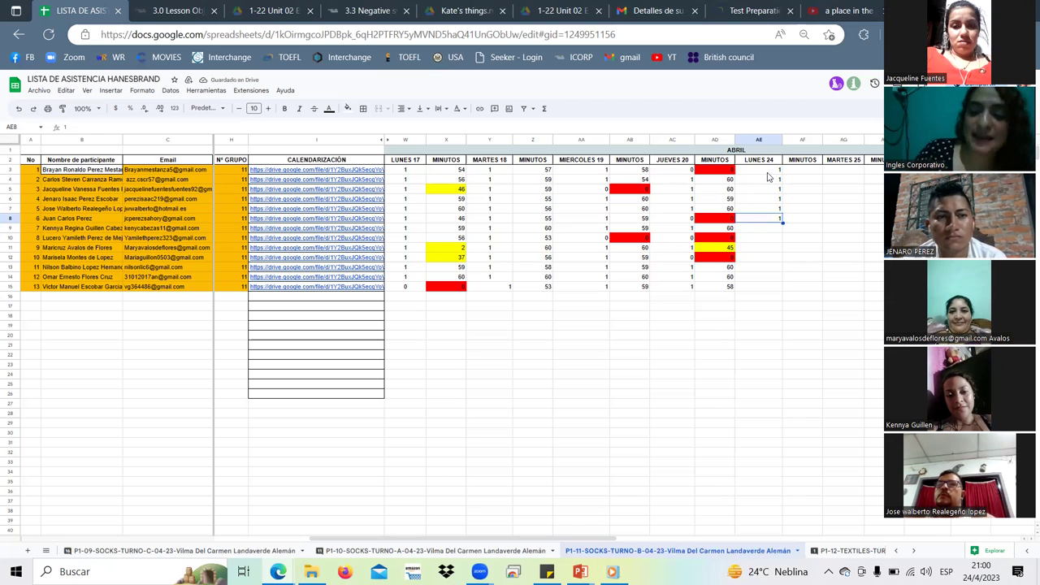
{"action": "key", "text": "Down"}
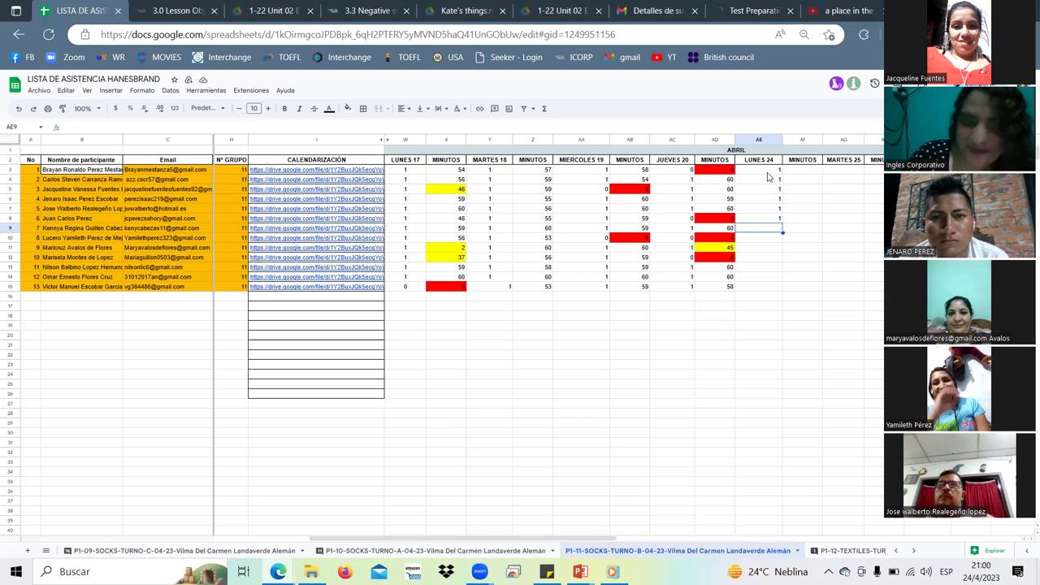
{"action": "type", "text": "1"}
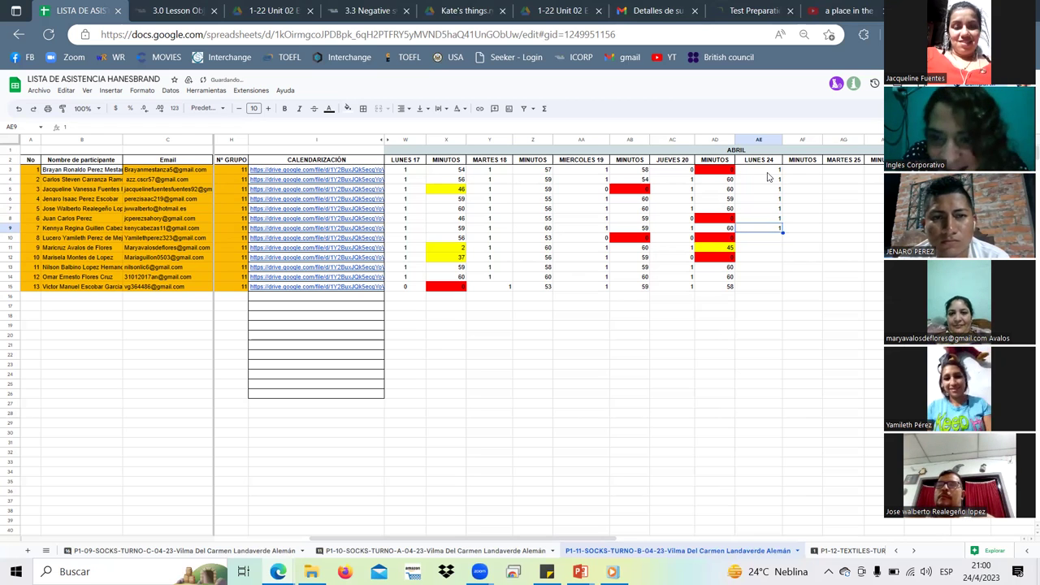
{"action": "key", "text": "Return"}
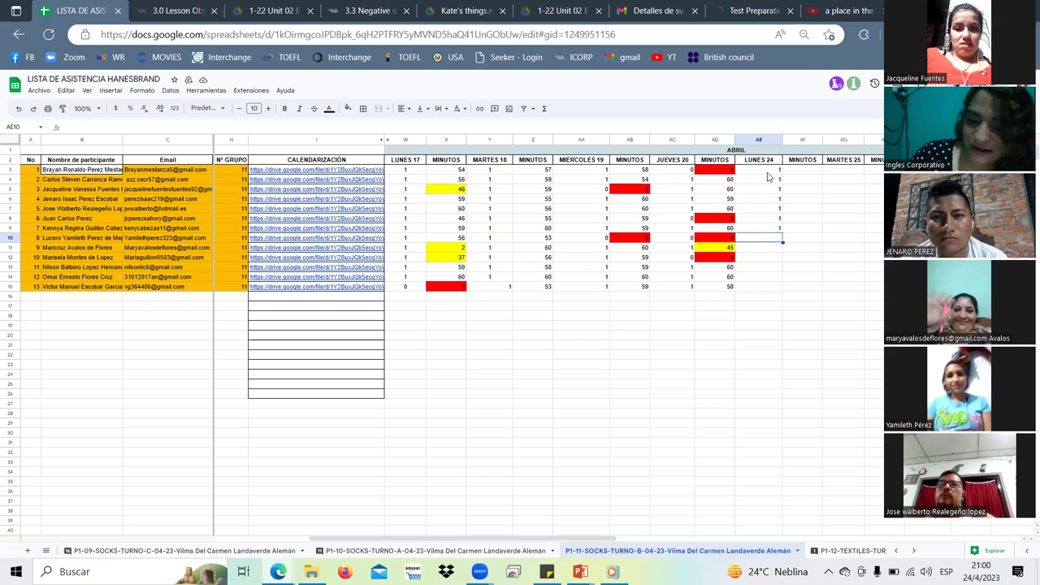
{"action": "type", "text": "1"}
{"action": "key", "text": "Return"}
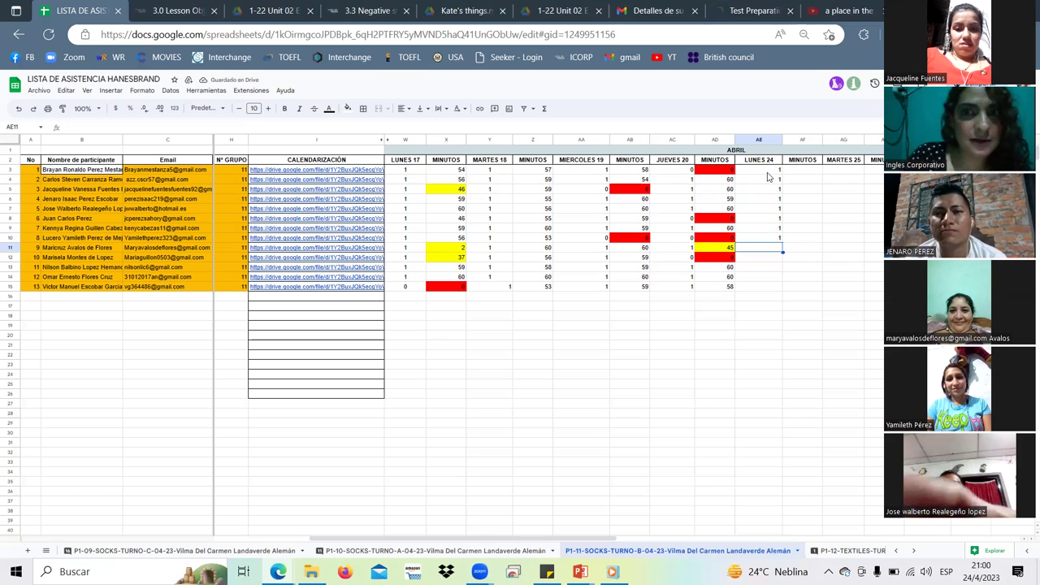
Step: Enter 1 as the LUNES 24 attendance for participants 9 to 13, in cells AE11 to AE15
{"action": "type", "text": "1"}
{"action": "key", "text": "Return"}
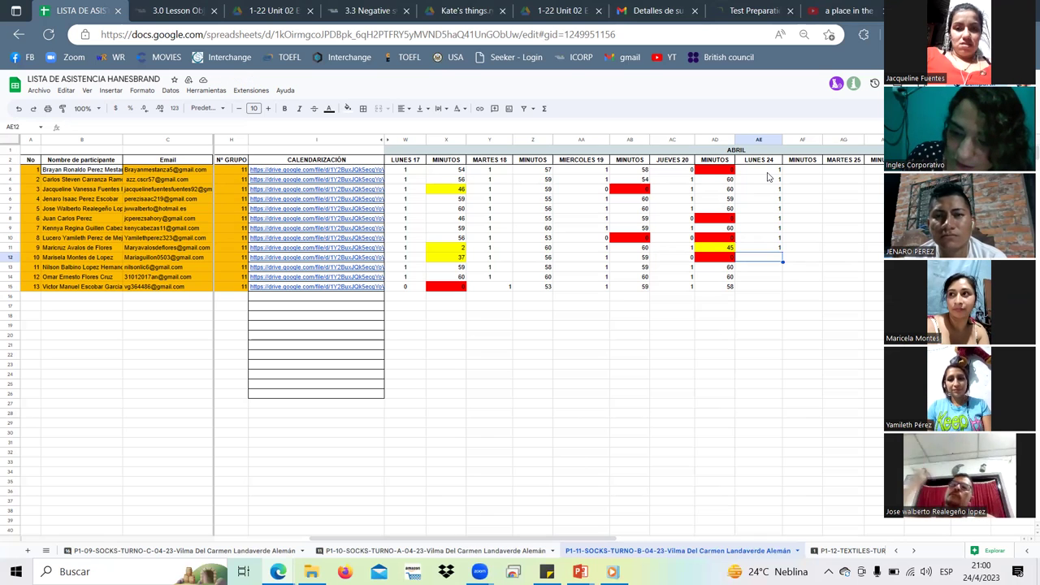
{"action": "type", "text": "1"}
{"action": "key", "text": "Return"}
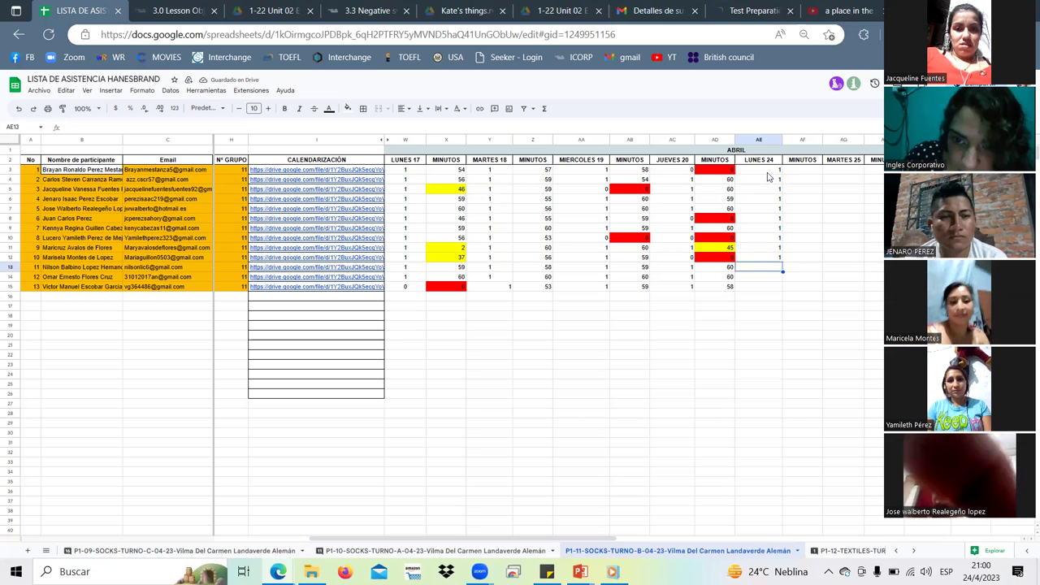
{"action": "type", "text": "1"}
{"action": "key", "text": "Return"}
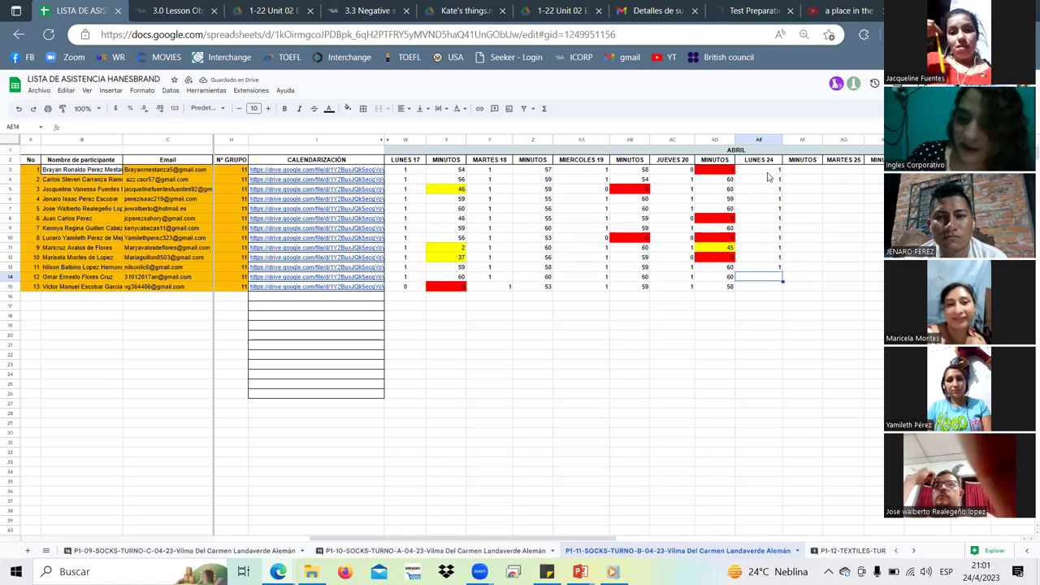
{"action": "type", "text": "1"}
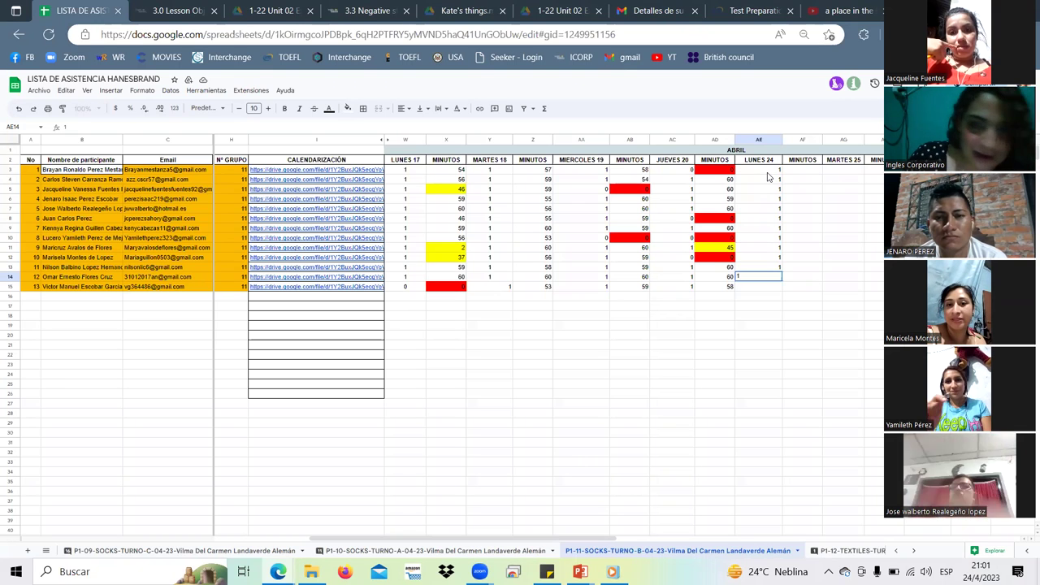
{"action": "key", "text": "Return"}
{"action": "type", "text": "1"}
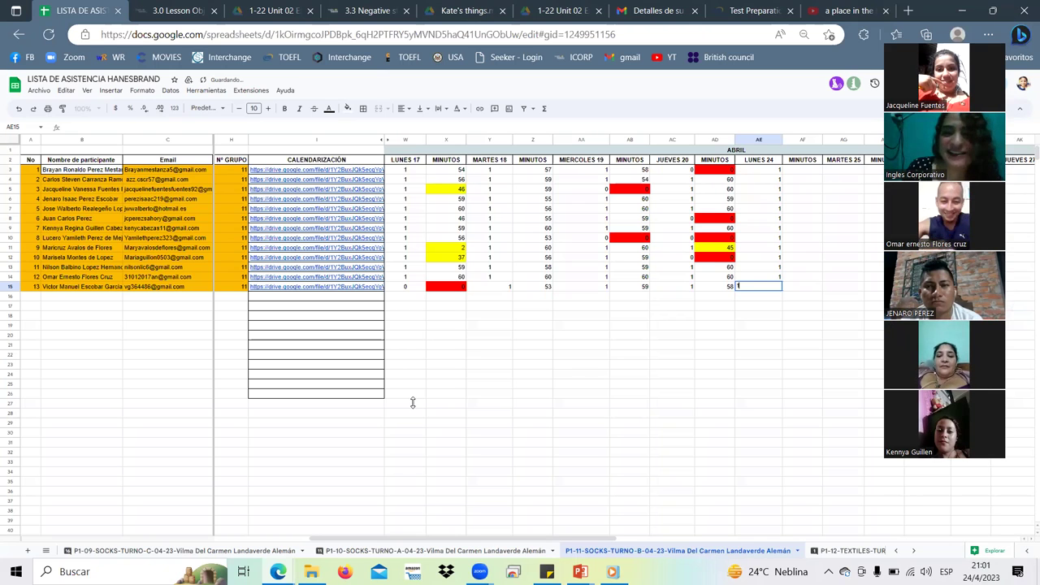
{"action": "key", "text": "Return"}
{"action": "key", "text": "Return"}
{"action": "key", "text": "Return"}
{"action": "key", "text": "Return"}
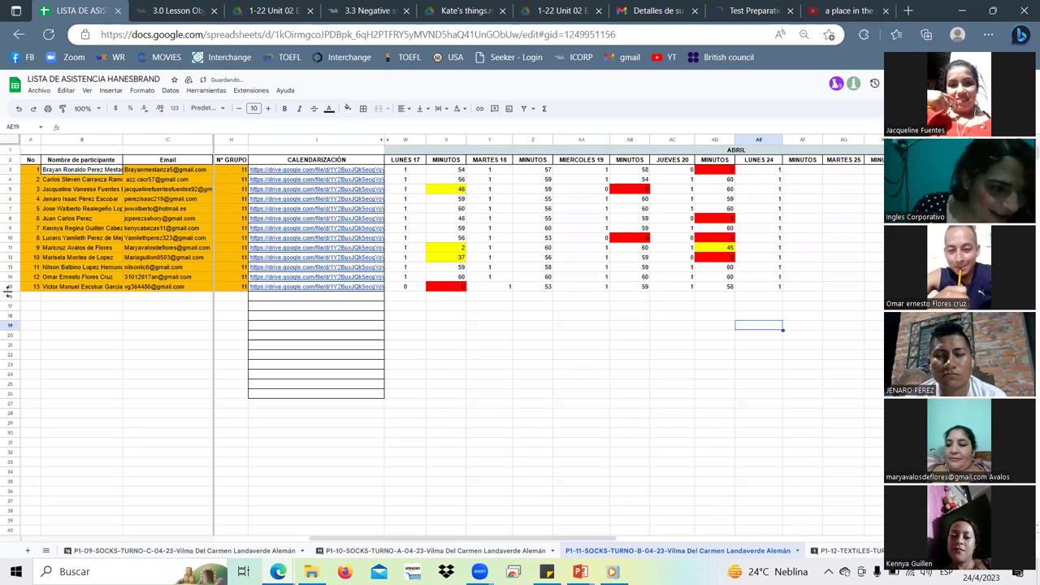
{"action": "left_click", "coordinate": [10, 287]}
{"action": "left_click", "coordinate": [358, 374]}
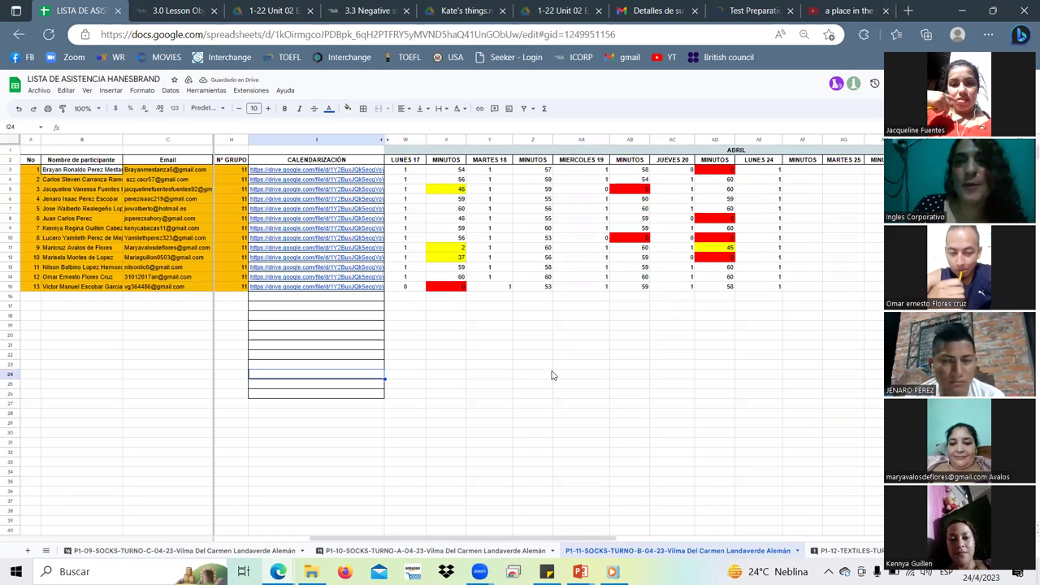